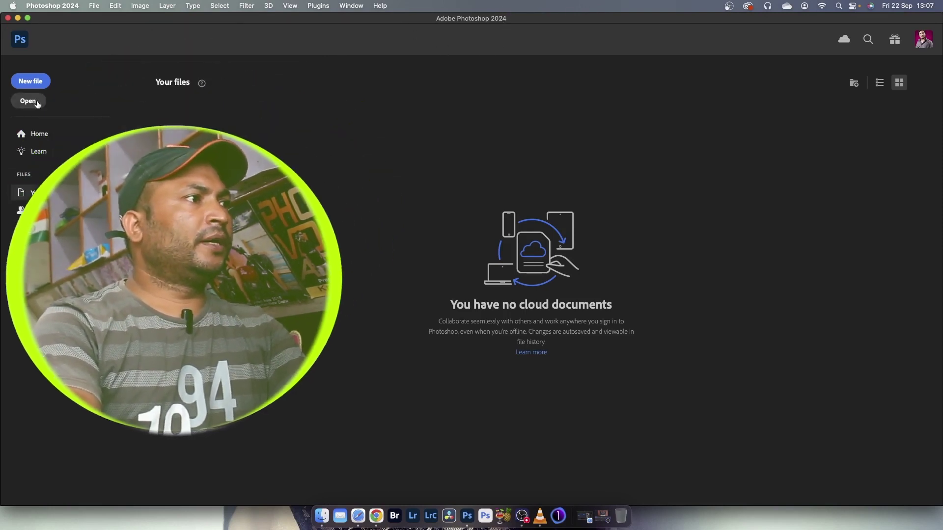
# Step: Open five images from the SAMSUNG-SSD folder: mountain church, Frem-4.png, RTM_0179.jpg, the portrait, and wallpaperflare
pyautogui.click(28, 101)
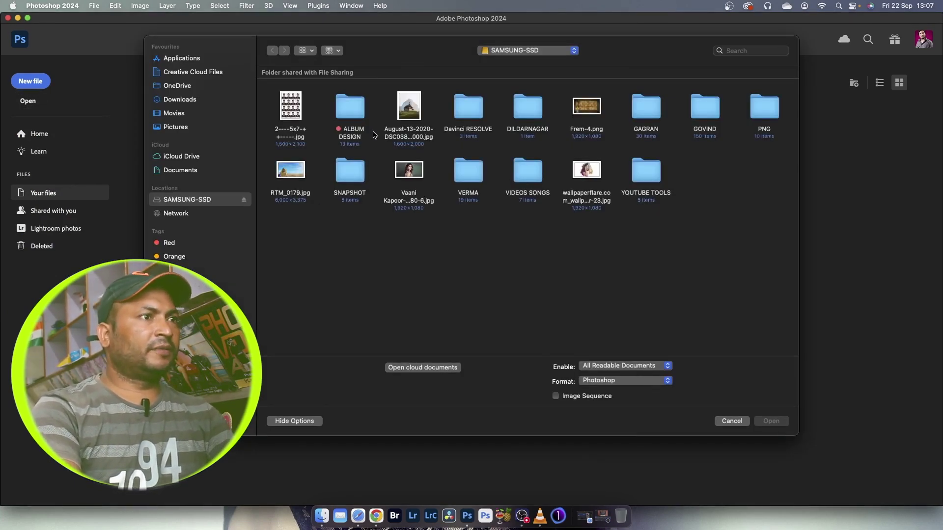
pyautogui.click(414, 123)
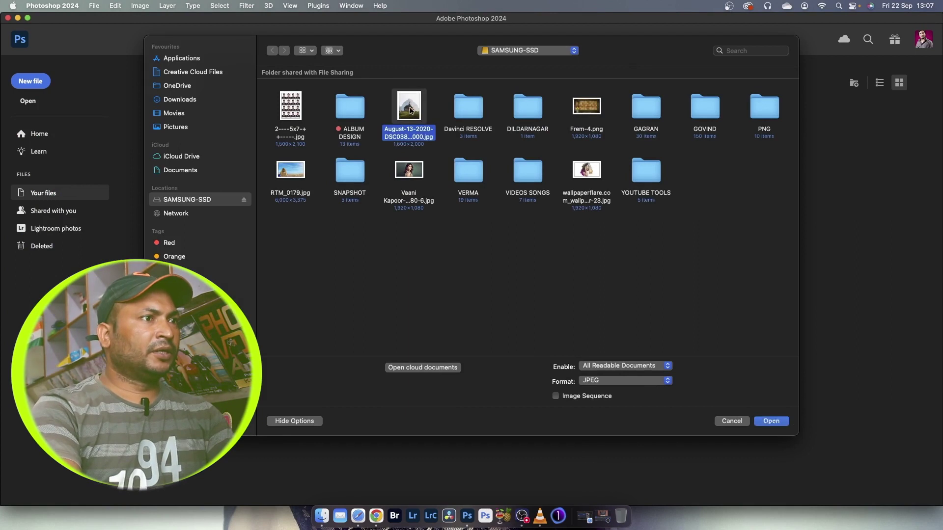
pyautogui.keyDown('super'); pyautogui.click(587, 108); pyautogui.keyUp('super')
pyautogui.keyDown('super'); pyautogui.click(291, 172); pyautogui.keyUp('super')
pyautogui.keyDown('super'); pyautogui.click(408, 171); pyautogui.keyUp('super')
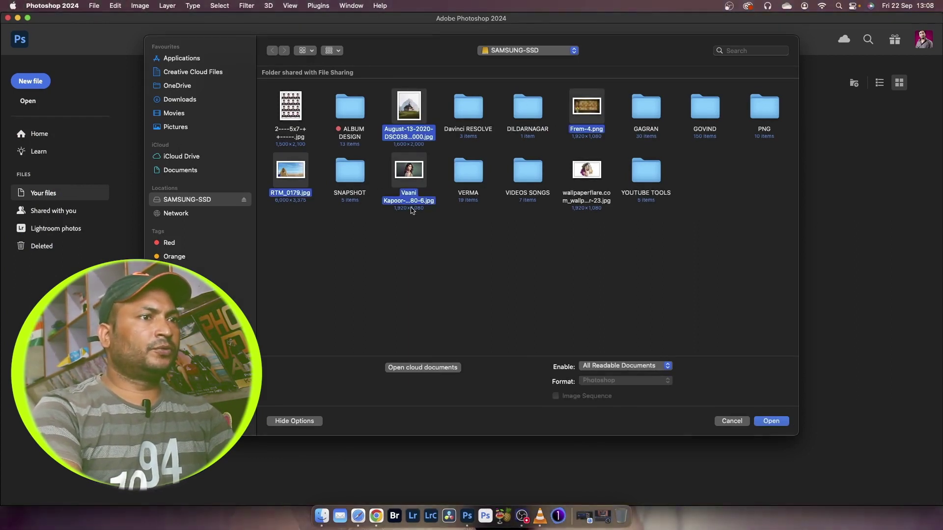
pyautogui.keyDown('super'); pyautogui.click(589, 173); pyautogui.keyUp('super')
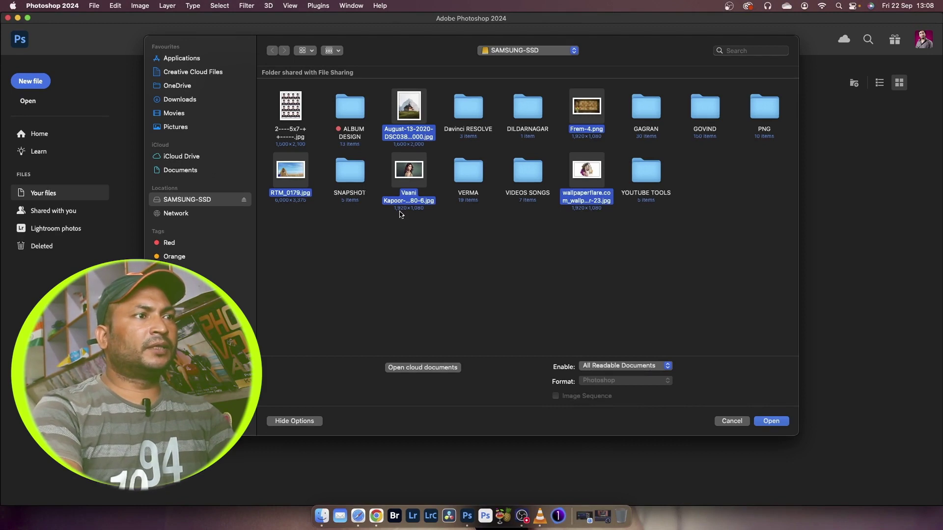
pyautogui.click(761, 422)
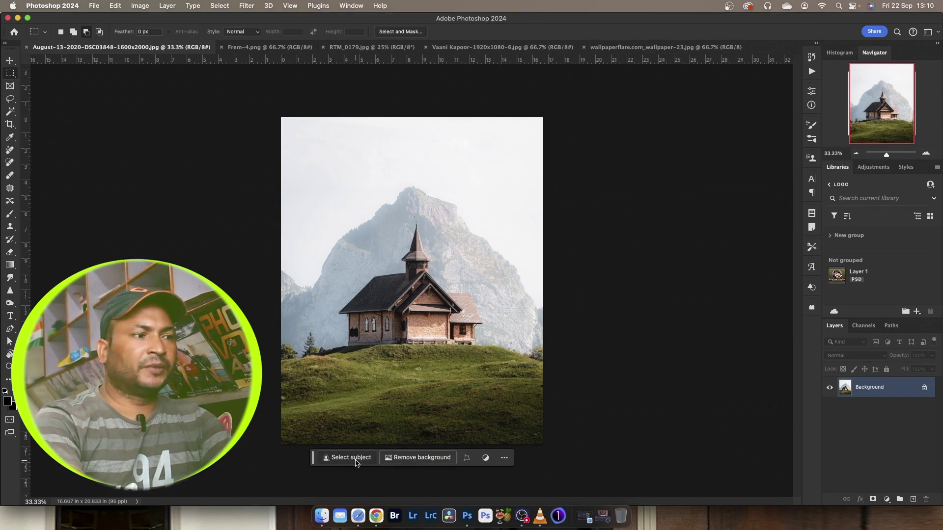
# Step: Show the Contextual Task Bar and draw a rectangular selection around the church
pyautogui.click(346, 7)
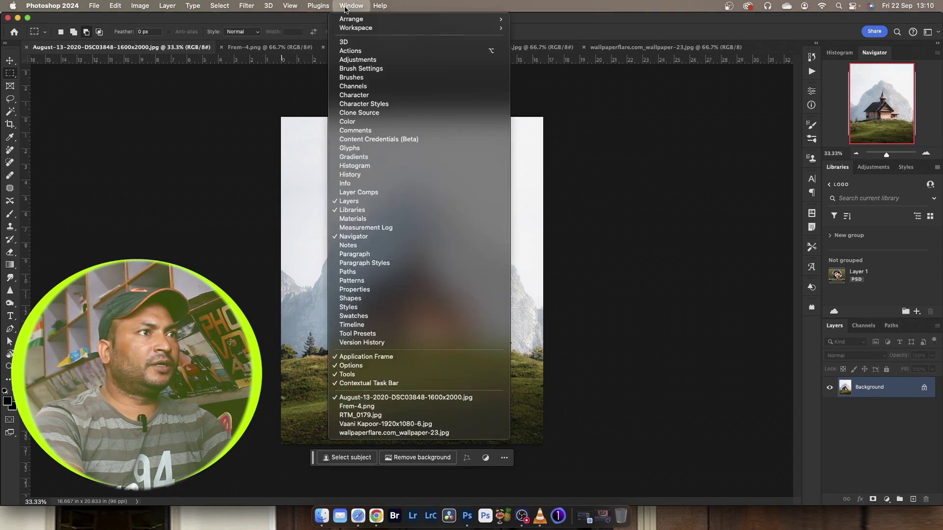
pyautogui.click(370, 384)
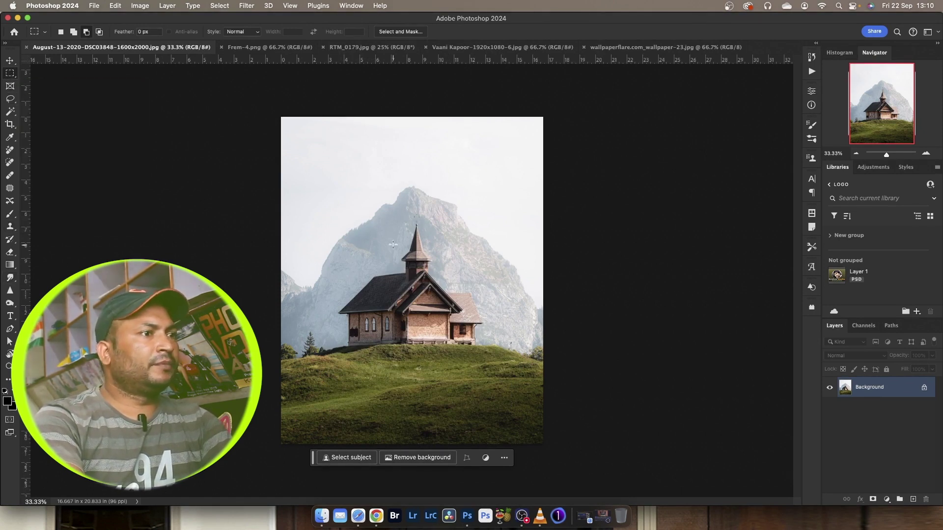
pyautogui.moveTo(343, 220); pyautogui.dragTo(498, 370)
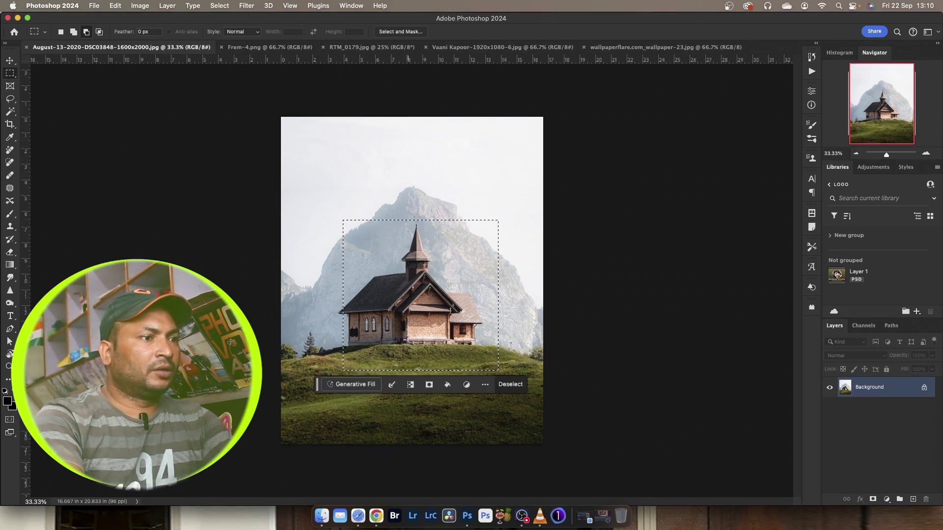
pyautogui.hotkey('shift', 'Left')
pyautogui.hotkey('shift', 'Left')
pyautogui.hotkey('shift', 'Left')
pyautogui.hotkey('shift', 'Left')
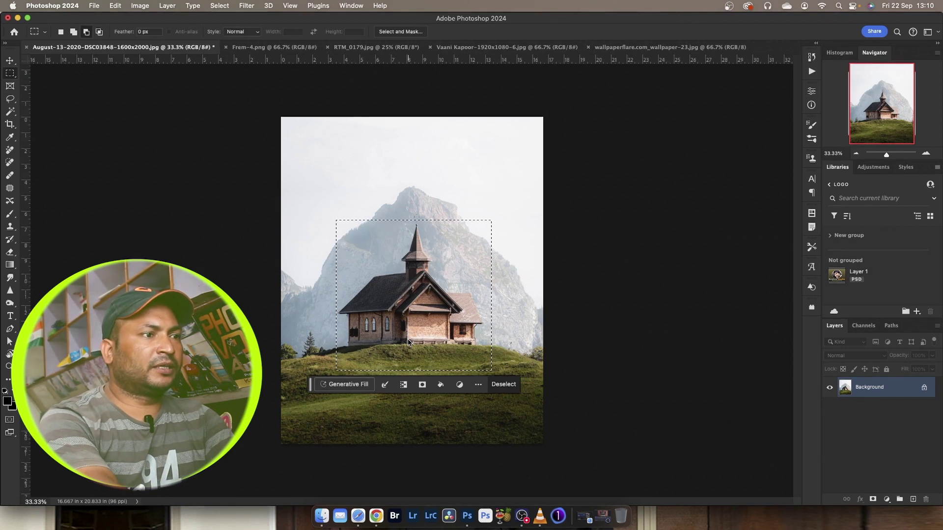
pyautogui.hotkey('shift', 'Left')
pyautogui.hotkey('shift', 'Left')
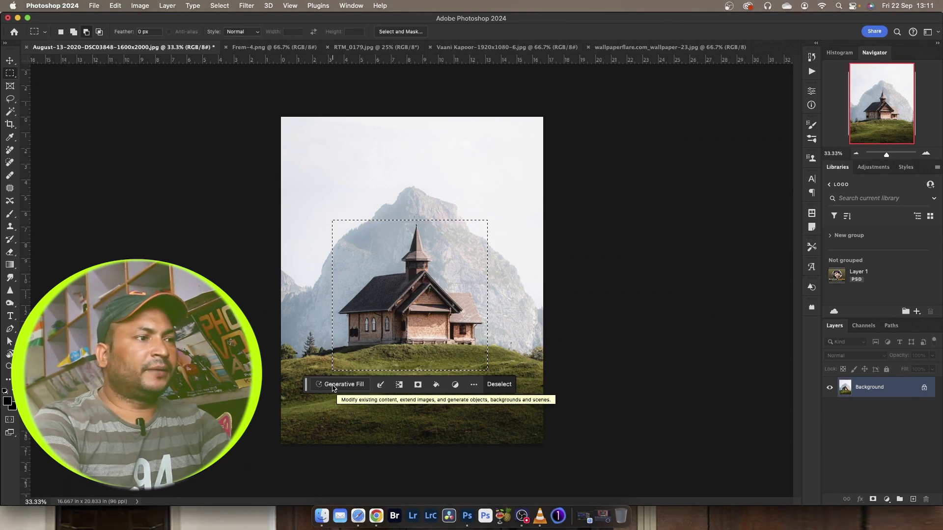
# Step: Generative-fill the selection with the prompt 'red house'
pyautogui.click(337, 385)
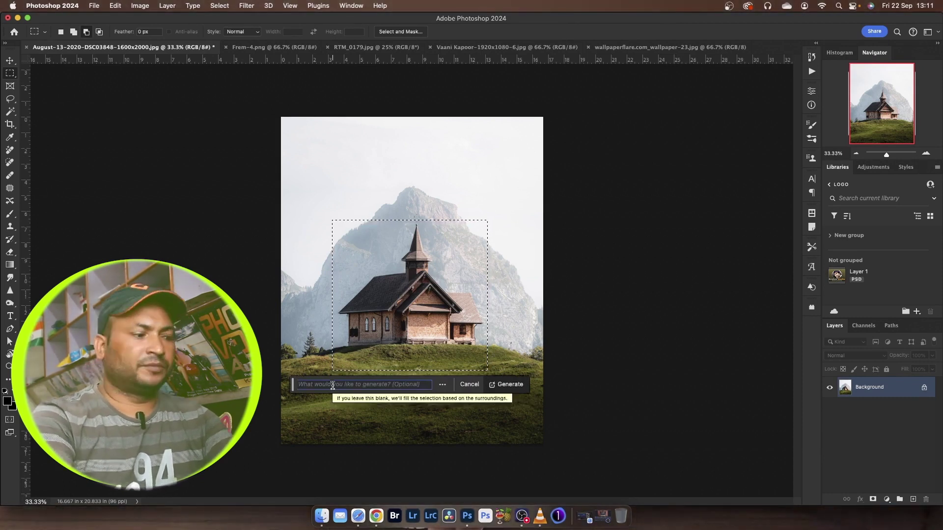
pyautogui.write('red')
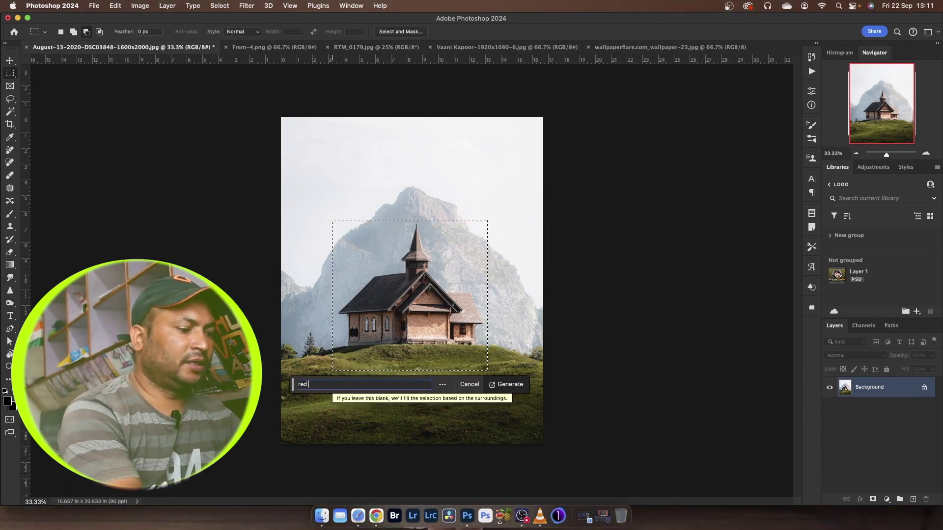
pyautogui.write(' house')
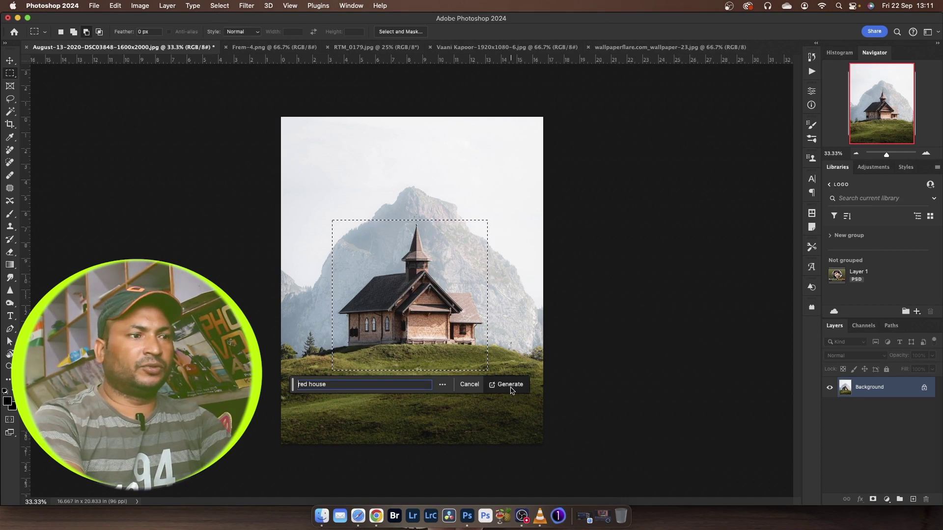
pyautogui.click(510, 385)
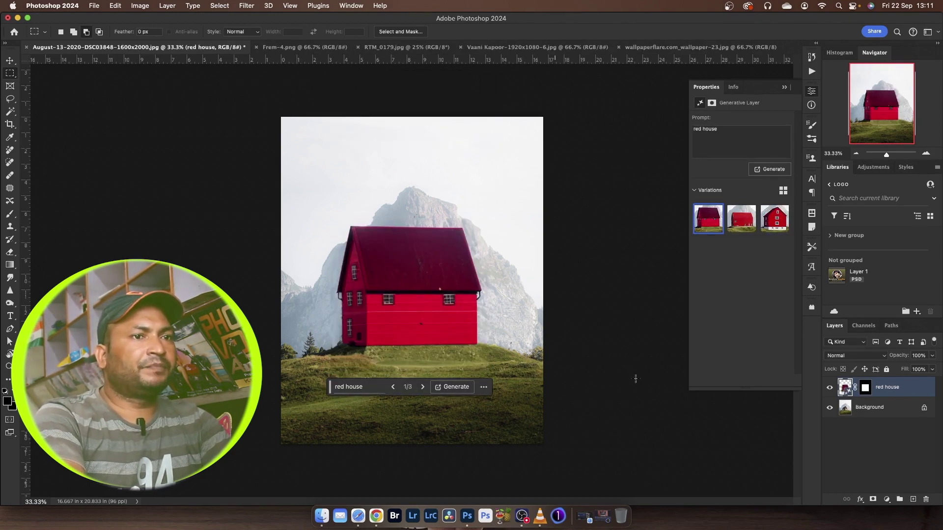
# Step: Browse the red house variations, generate three more, and apply the first one, with a chimney
pyautogui.click(741, 219)
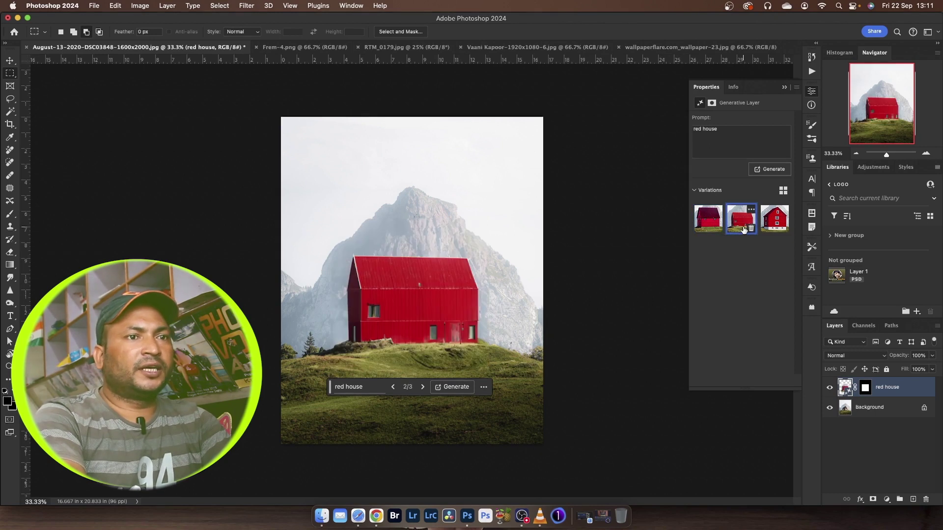
pyautogui.click(774, 219)
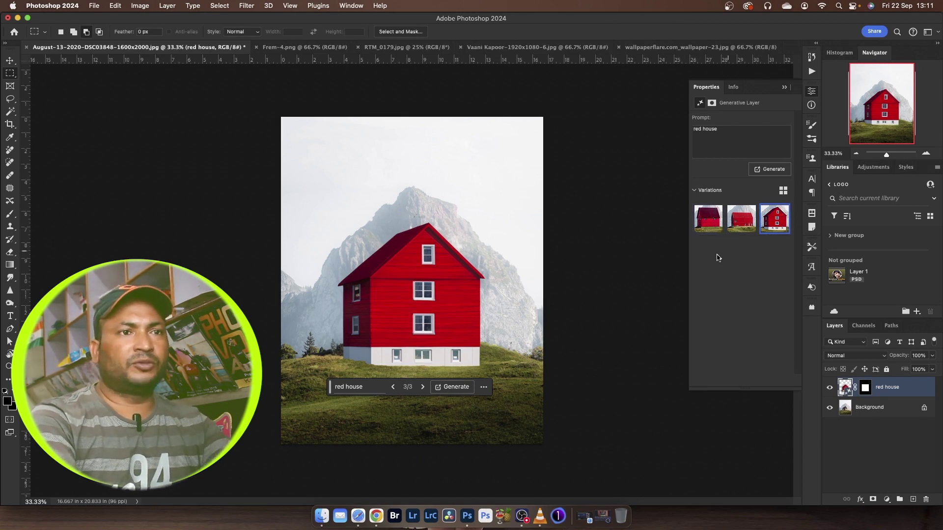
pyautogui.click(771, 170)
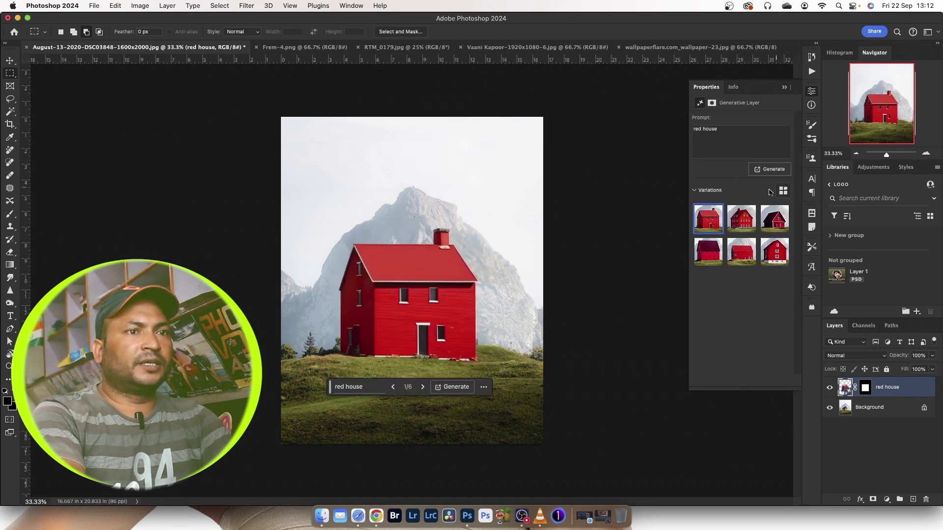
pyautogui.moveTo(708, 219)
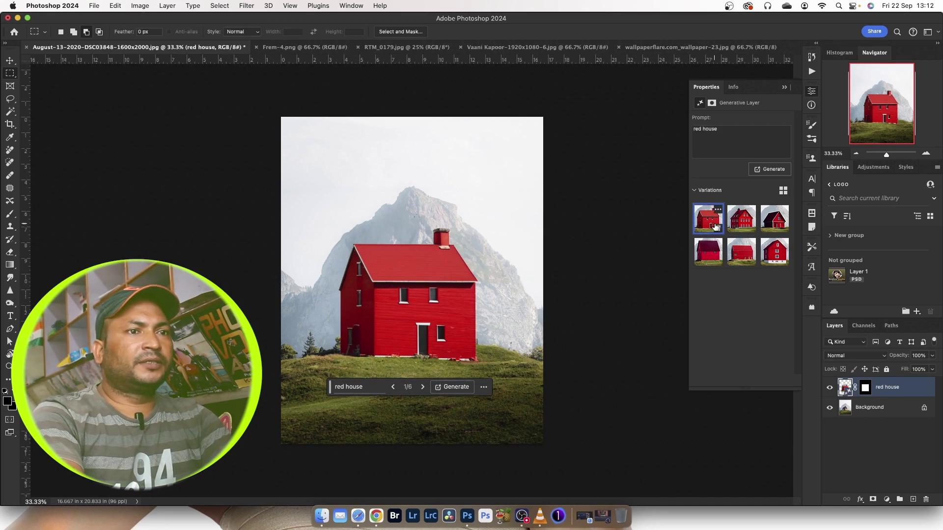
pyautogui.click(740, 220)
pyautogui.click(773, 222)
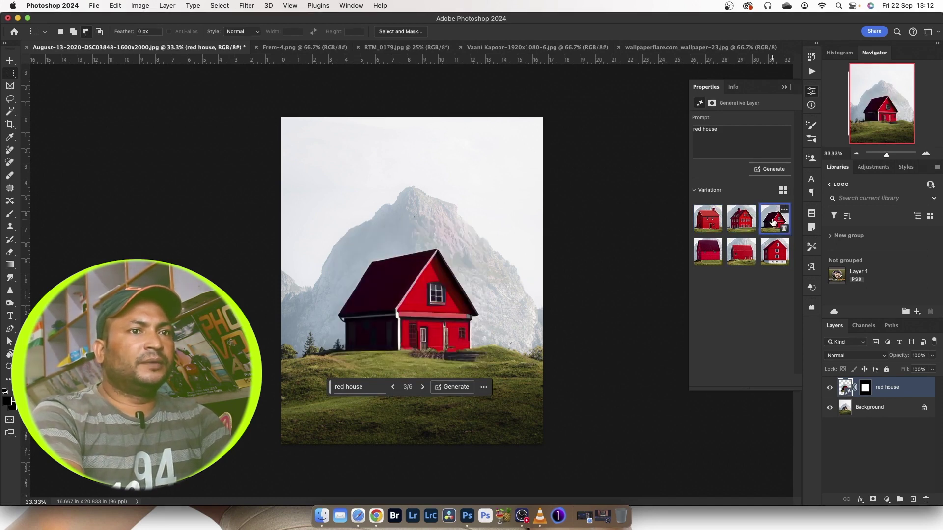
pyautogui.click(747, 224)
pyautogui.click(701, 225)
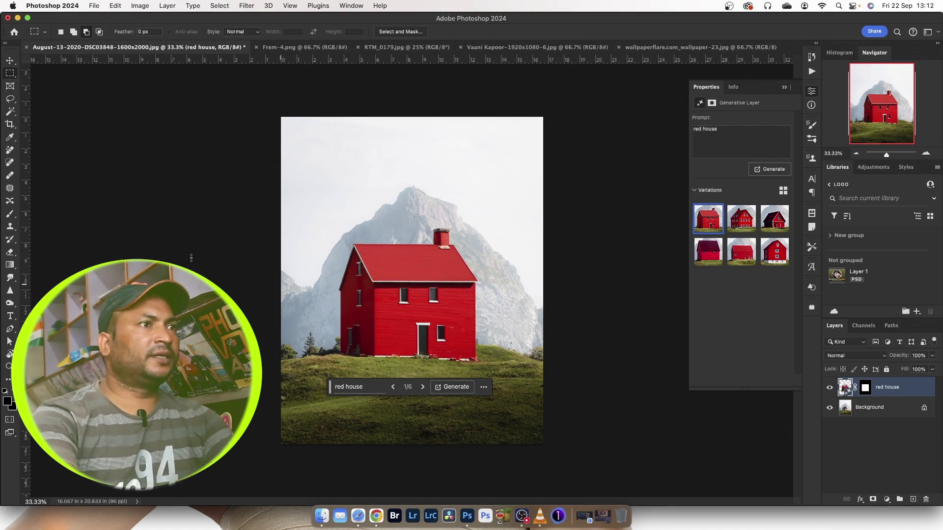
# Step: Make the portrait of the woman the active document
pyautogui.click(293, 49)
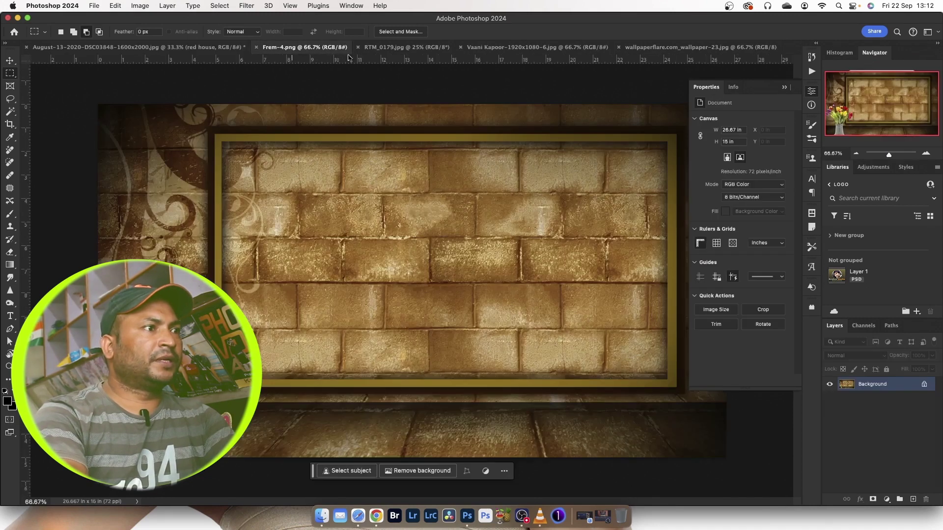
pyautogui.click(406, 47)
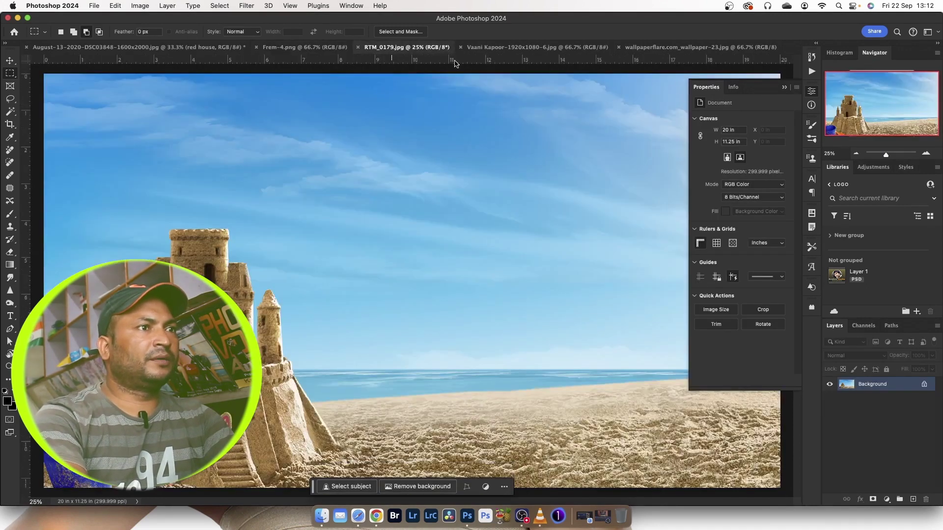
pyautogui.click(492, 49)
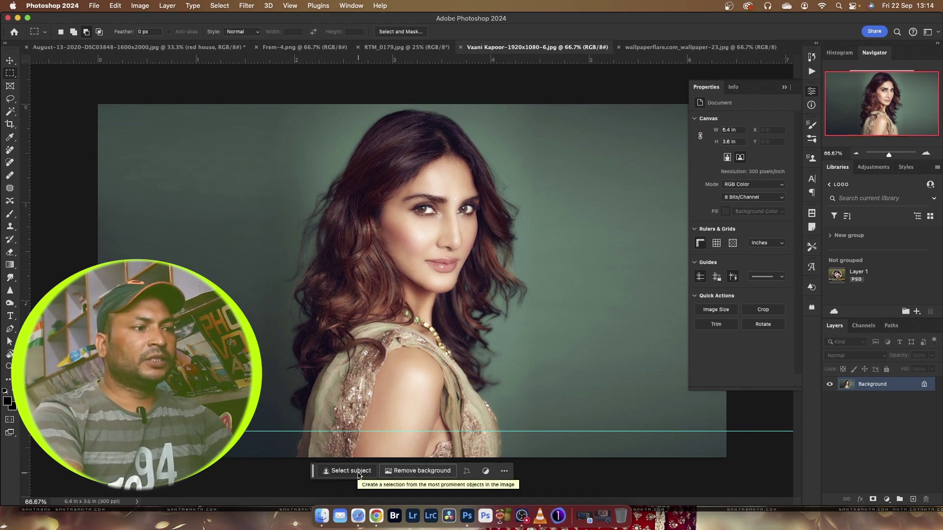
# Step: Select the backdrop via Select Subject plus Inverse, and enter the fill prompt 'city background'
pyautogui.click(350, 471)
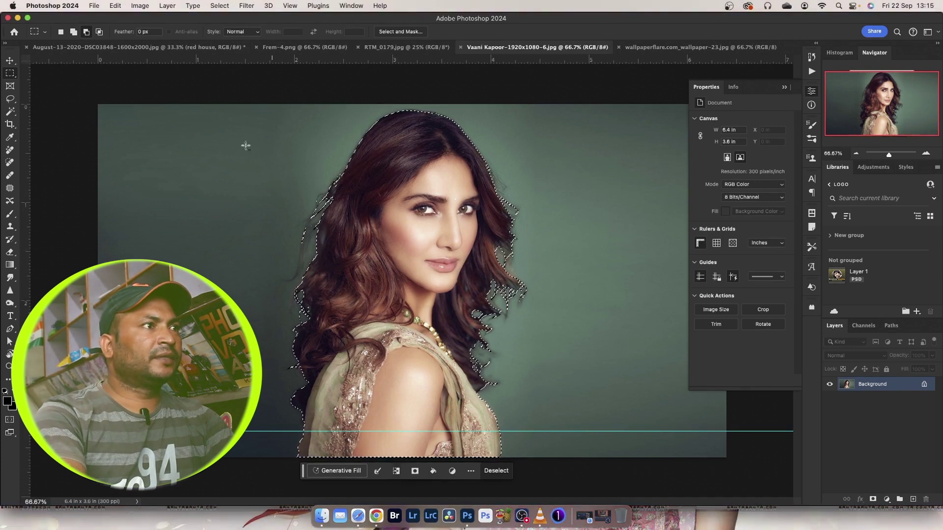
pyautogui.click(219, 6)
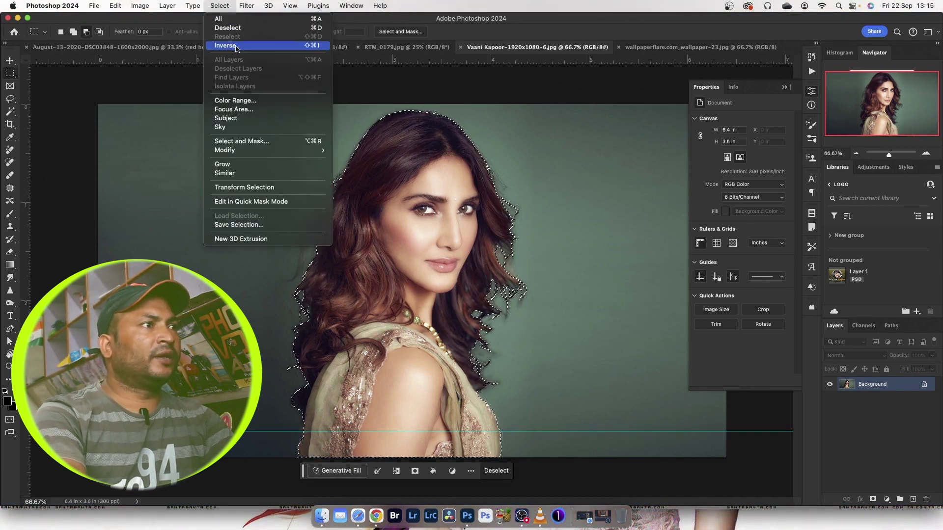
pyautogui.click(377, 473)
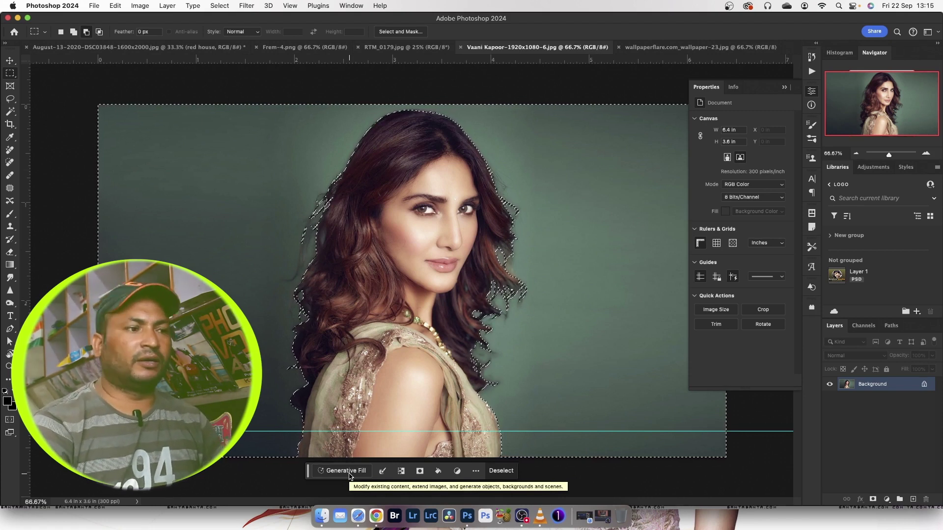
pyautogui.click(347, 472)
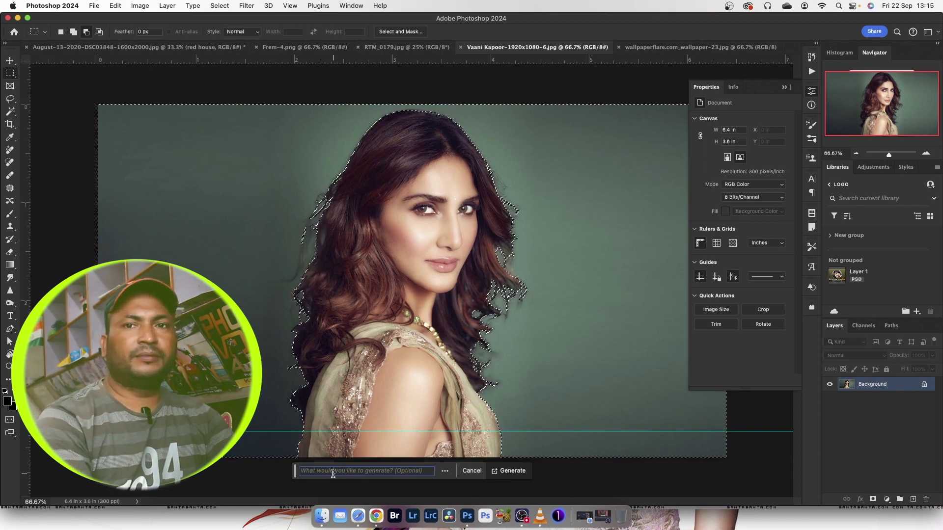
pyautogui.write('c')
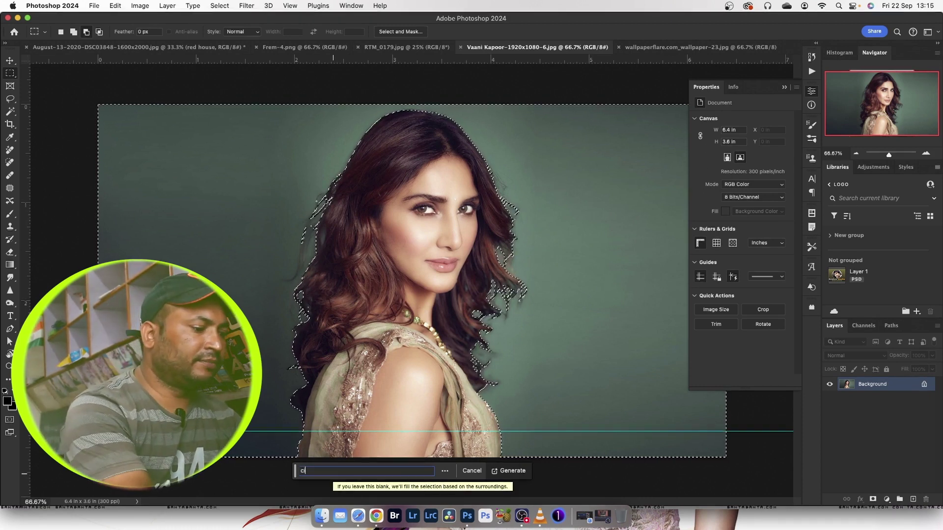
pyautogui.write('ity bac')
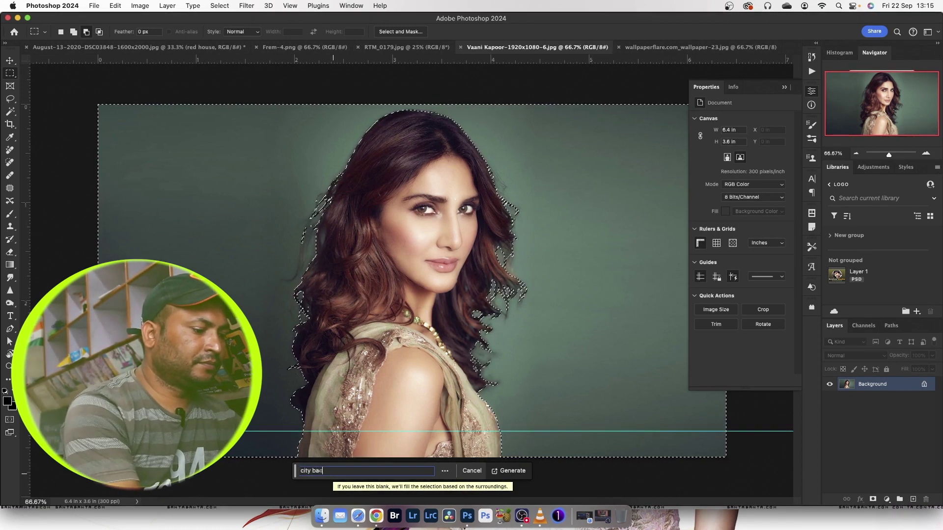
pyautogui.write('kgrou')
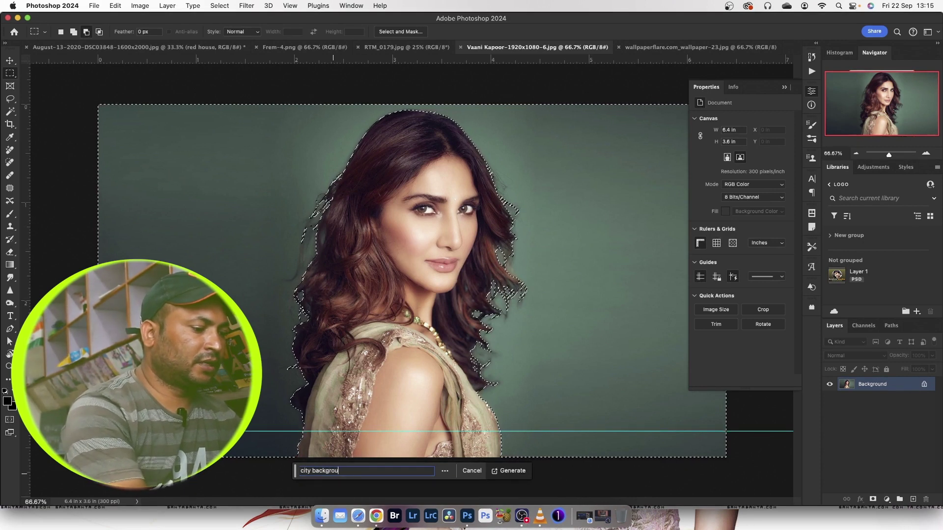
pyautogui.write('nd')
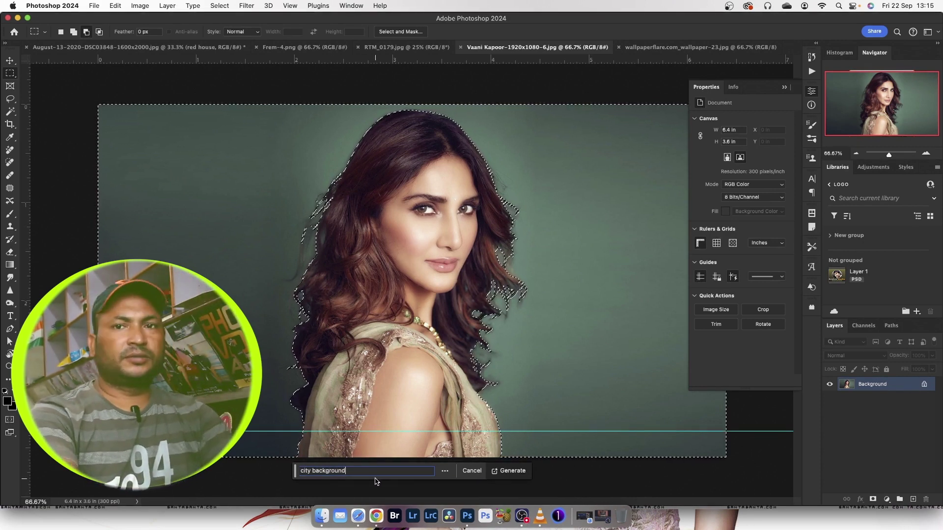
# Step: Generate the city background and apply the second of three skyline variations
pyautogui.click(513, 472)
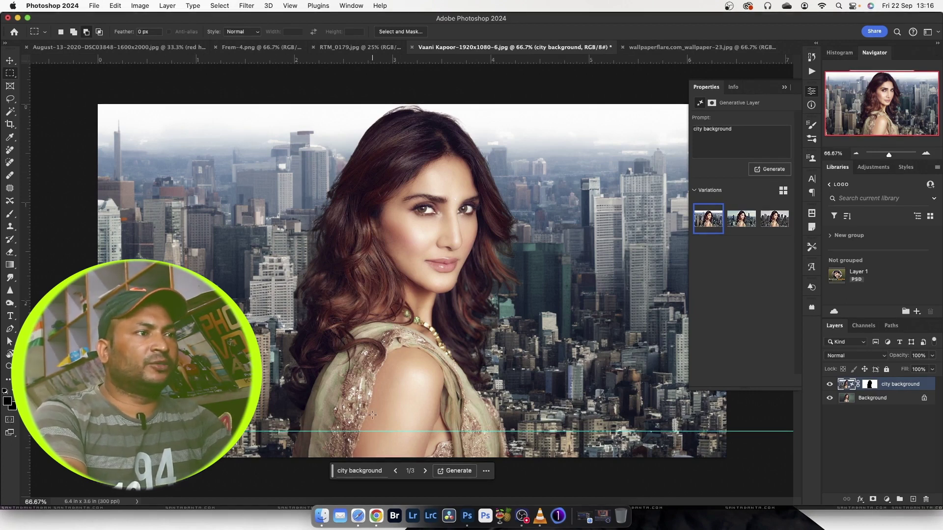
pyautogui.click(741, 219)
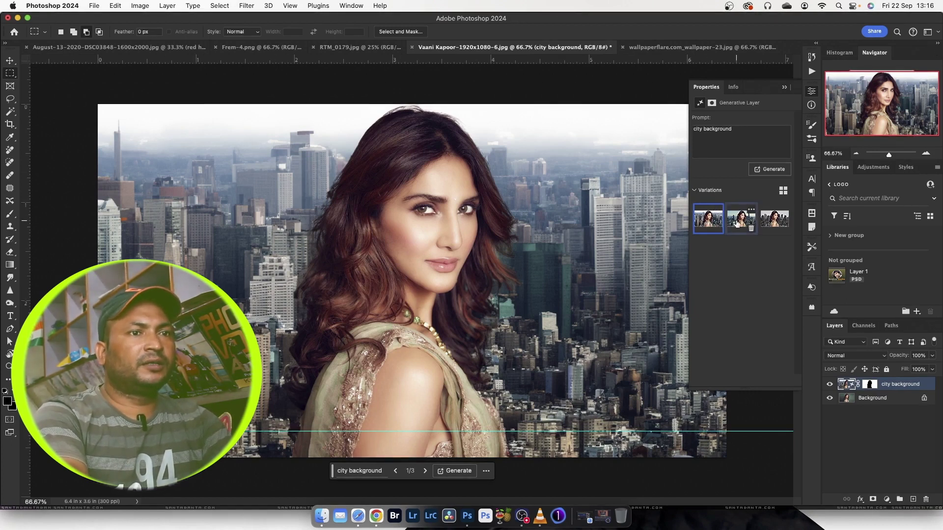
pyautogui.click(770, 221)
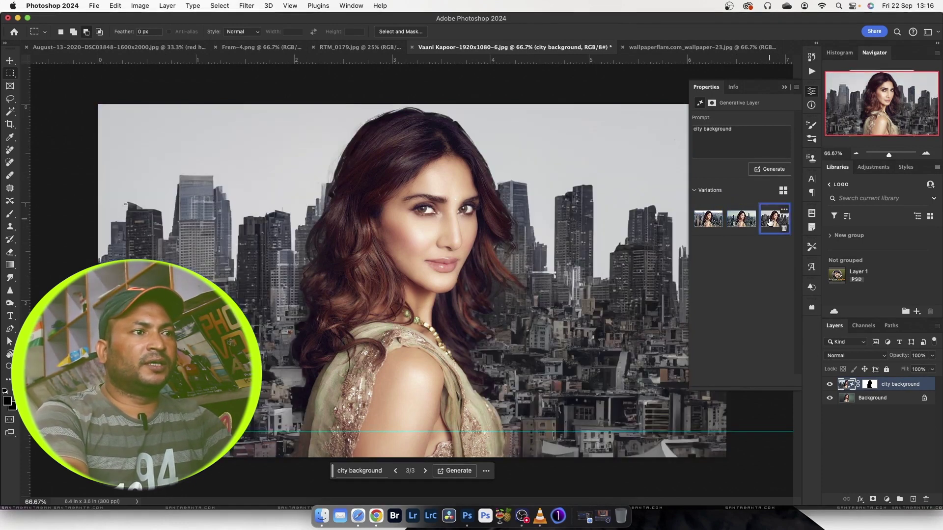
pyautogui.click(741, 219)
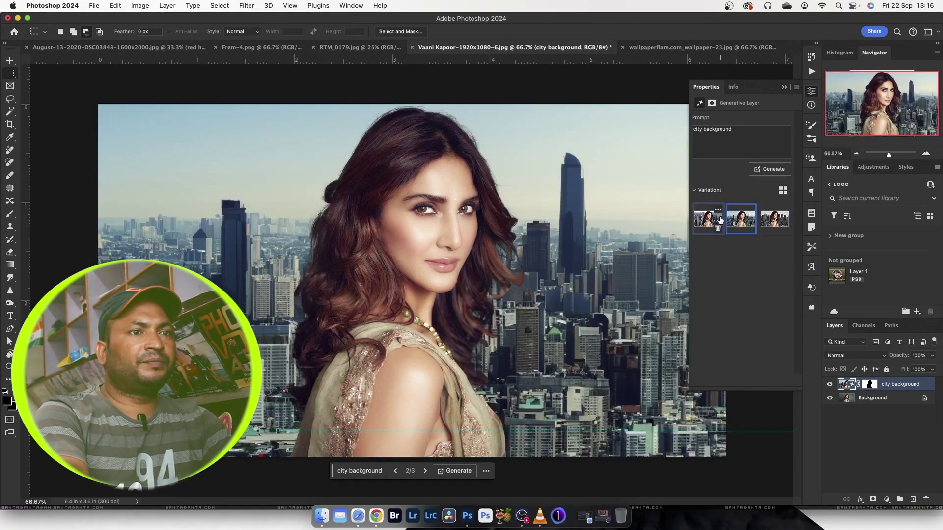
pyautogui.click(708, 219)
pyautogui.click(748, 222)
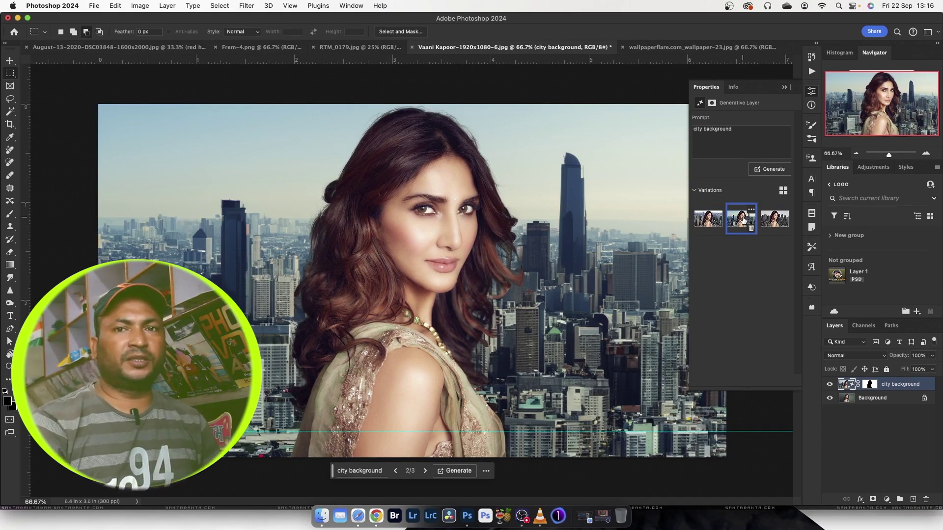
# Step: Generate three more city variations and apply the third, a dense grey skyline
pyautogui.click(774, 171)
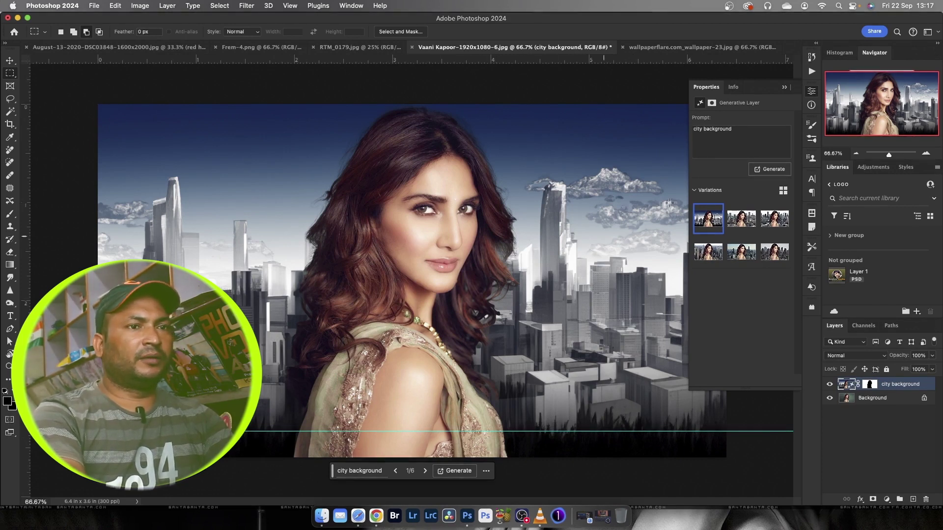
pyautogui.click(737, 224)
pyautogui.moveTo(742, 218)
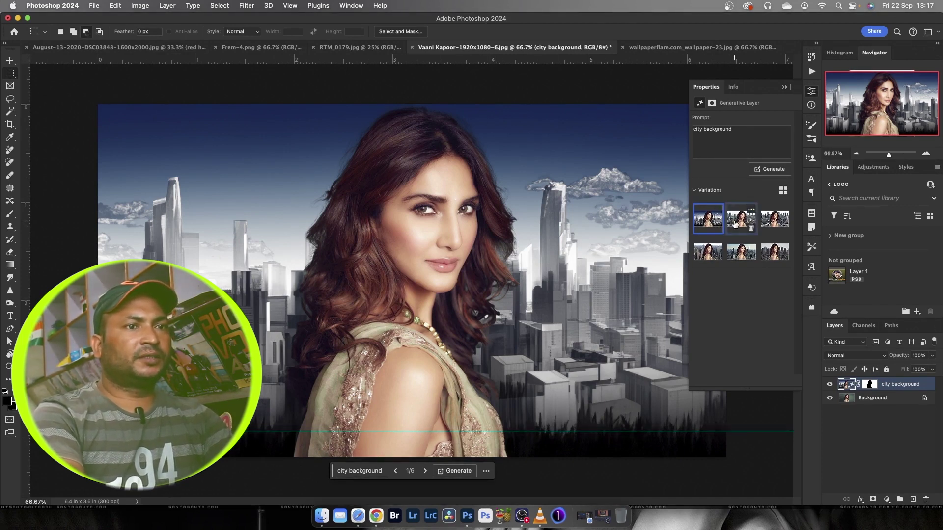
pyautogui.click(768, 225)
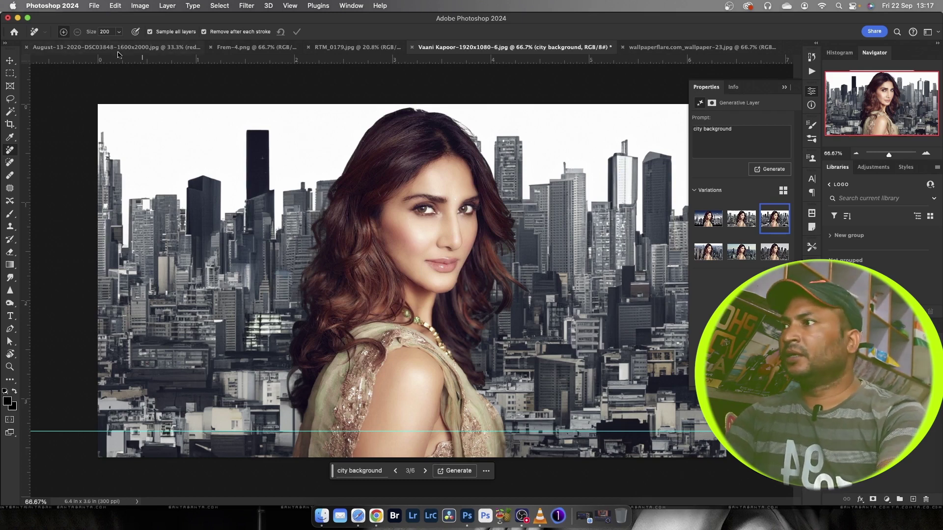
# Step: Switch to the sandcastle beach photo
pyautogui.click(98, 47)
pyautogui.click(296, 46)
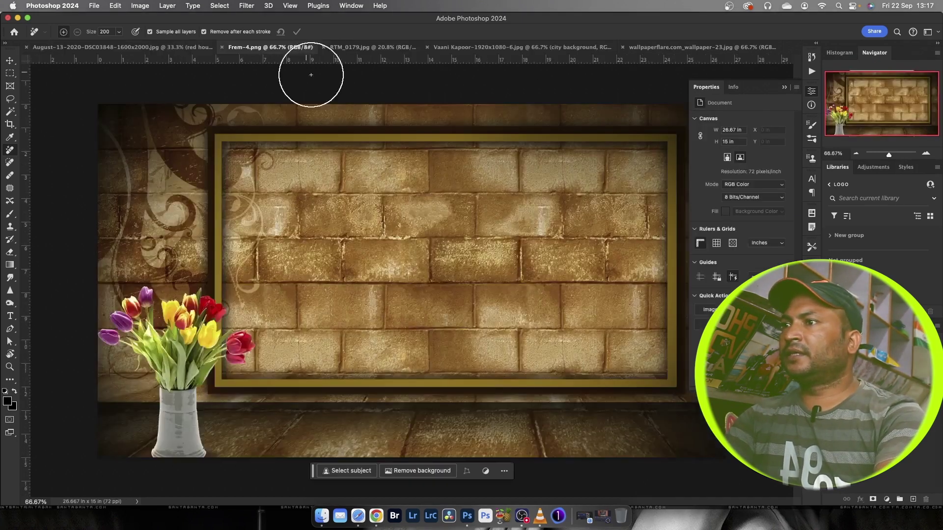
pyautogui.click(388, 47)
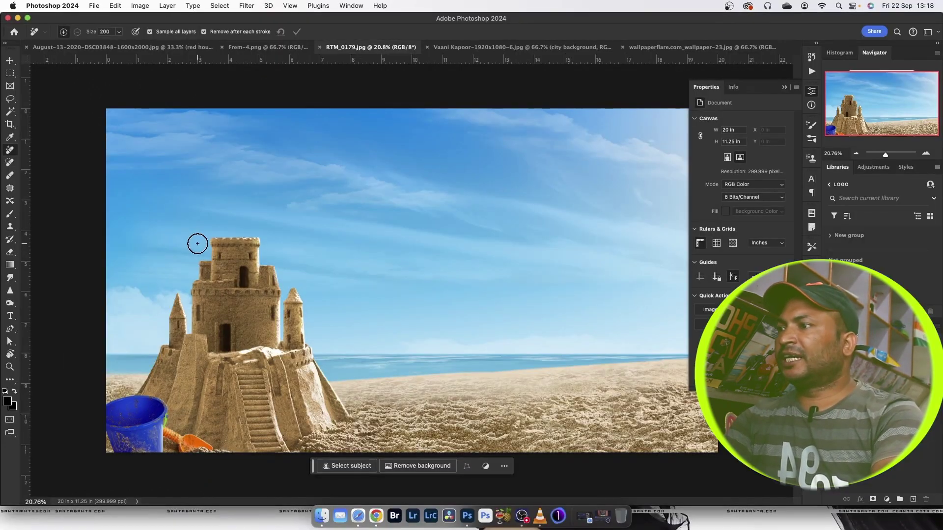
# Step: Remove the sandcastle with the Remove tool and clean up the shoreline and left sky
pyautogui.moveTo(198, 240)
pyautogui.mouseDown()
pyautogui.moveTo(305, 295)
pyautogui.moveTo(225, 455)
pyautogui.moveTo(144, 366)
pyautogui.moveTo(195, 244)
pyautogui.mouseUp()
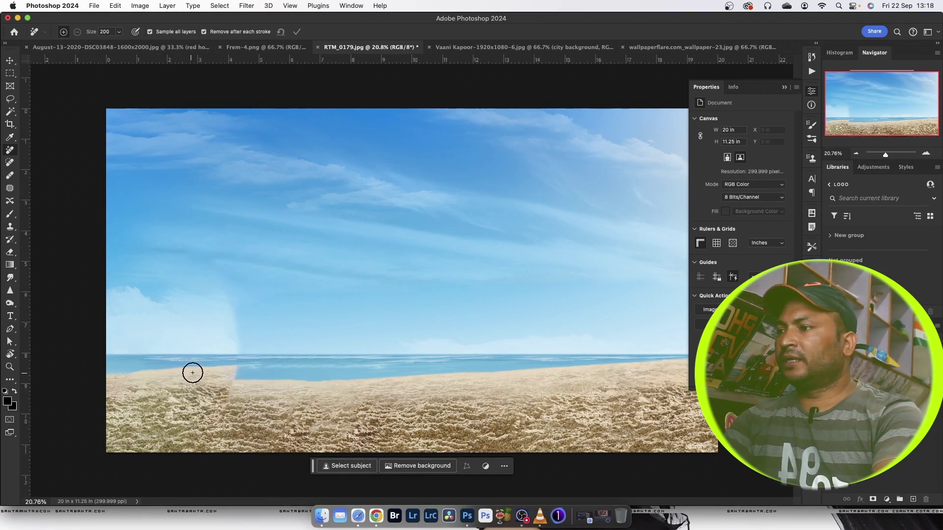
pyautogui.moveTo(252, 369); pyautogui.dragTo(96, 373)
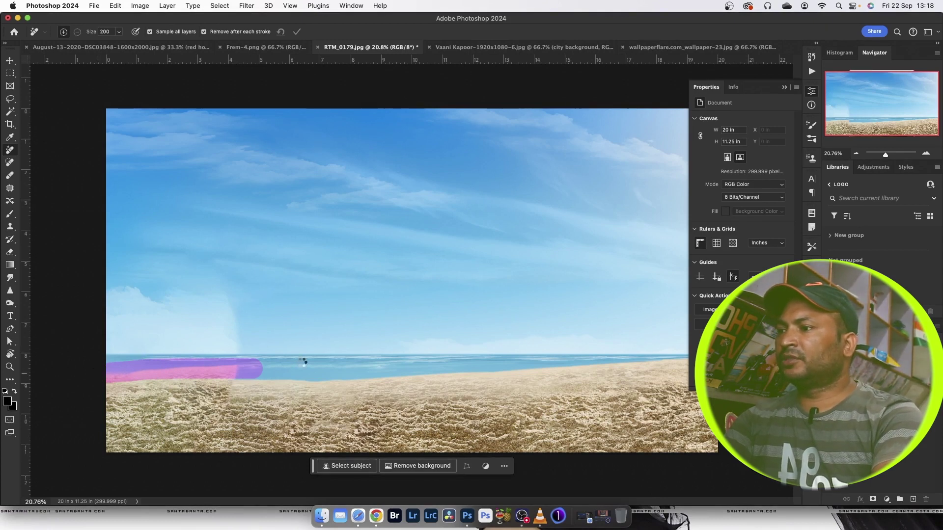
pyautogui.moveTo(109, 289)
pyautogui.mouseDown()
pyautogui.moveTo(174, 305)
pyautogui.moveTo(227, 297)
pyautogui.moveTo(230, 337)
pyautogui.mouseUp()
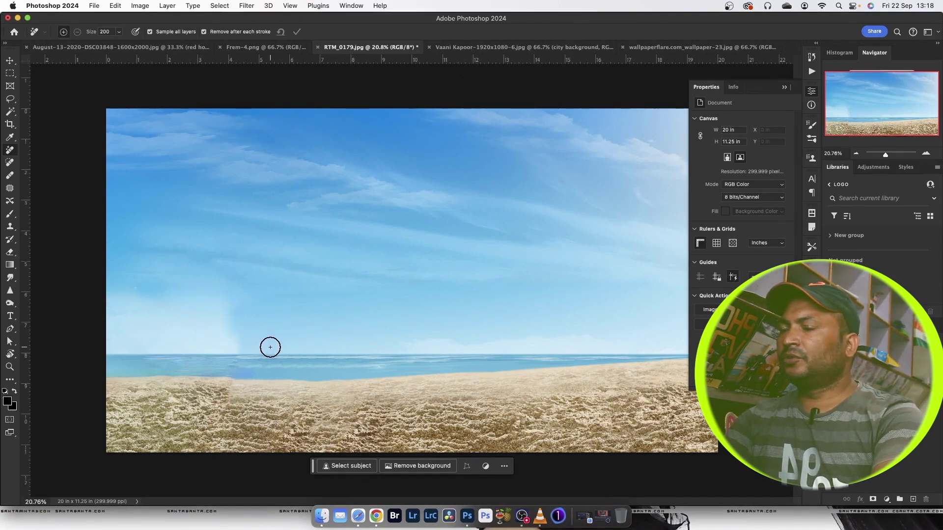